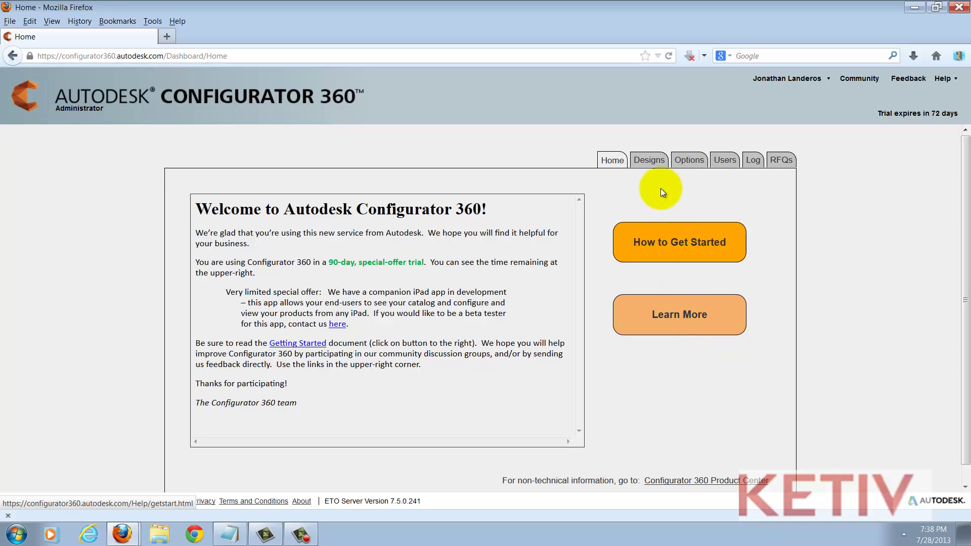
# Start a new design from the Designs list and name it 'Router Jig Template'.
pyautogui.click(649, 161)
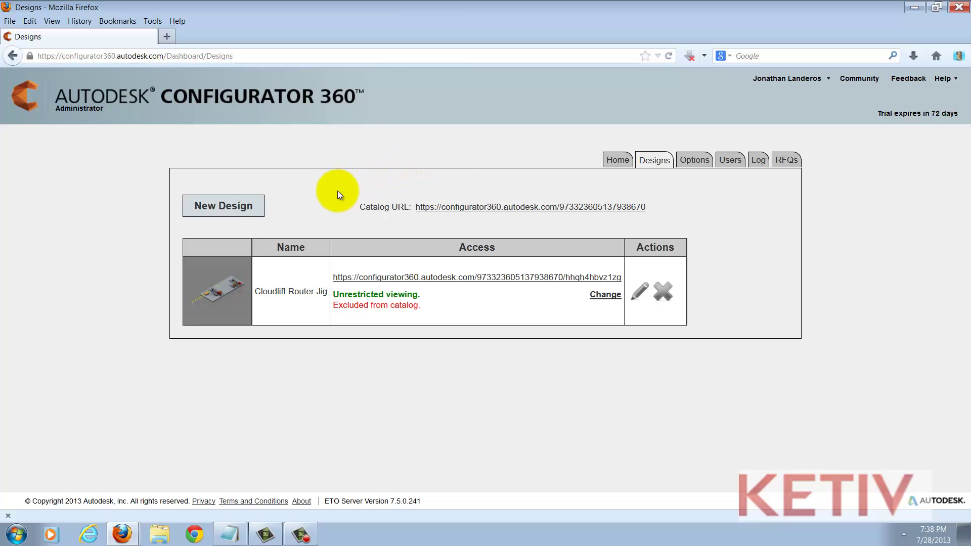
pyautogui.click(248, 206)
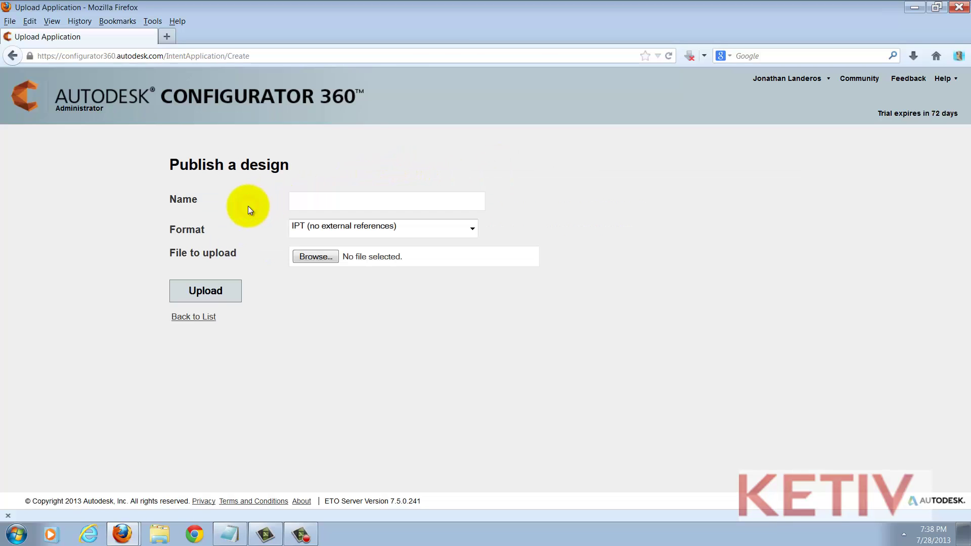
pyautogui.click(301, 208)
pyautogui.write('Router G')
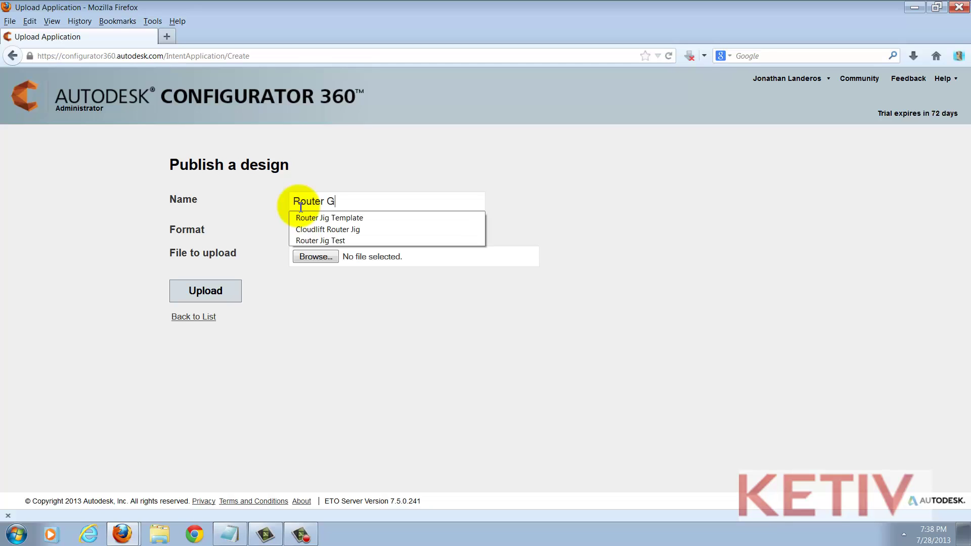
pyautogui.press('BackSpace')
pyautogui.write('Jig Template')
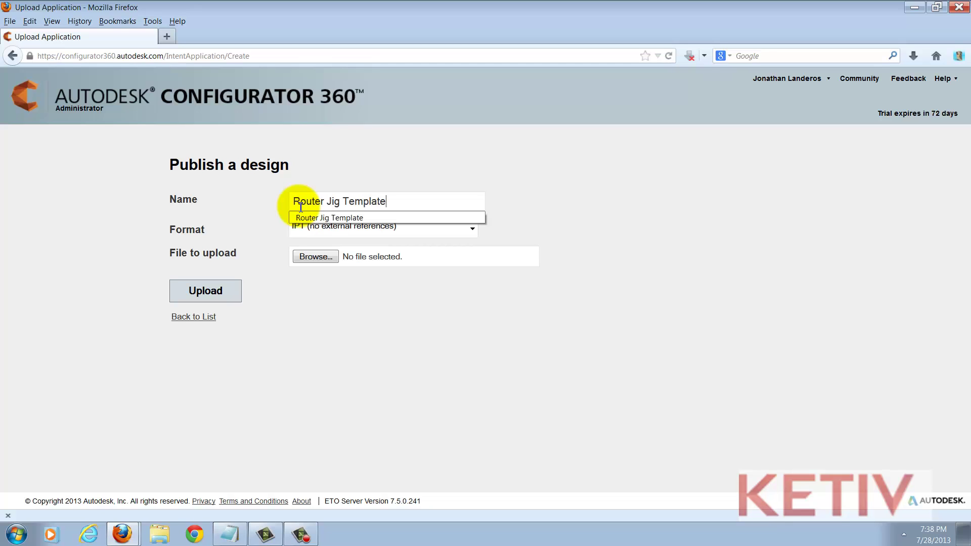
pyautogui.click(547, 222)
# Set the format to IAM (zipped) with Cloudlift Fixture dev.iam as top-level assembly.
pyautogui.click(475, 228)
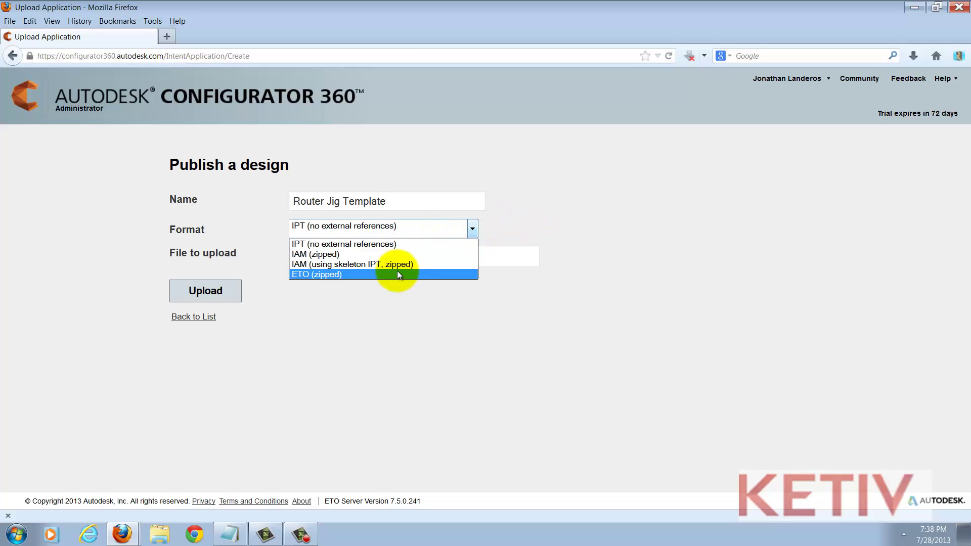
pyautogui.click(393, 256)
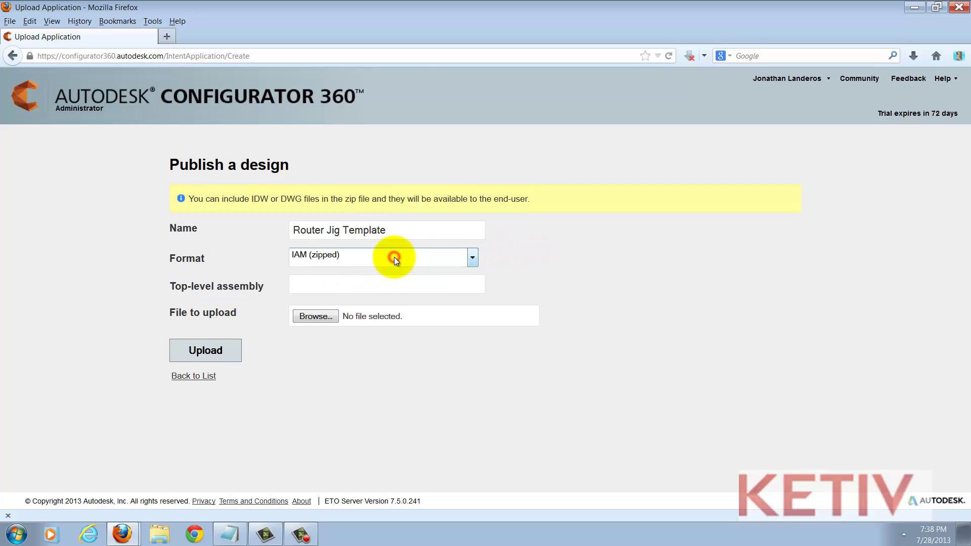
pyautogui.click(390, 283)
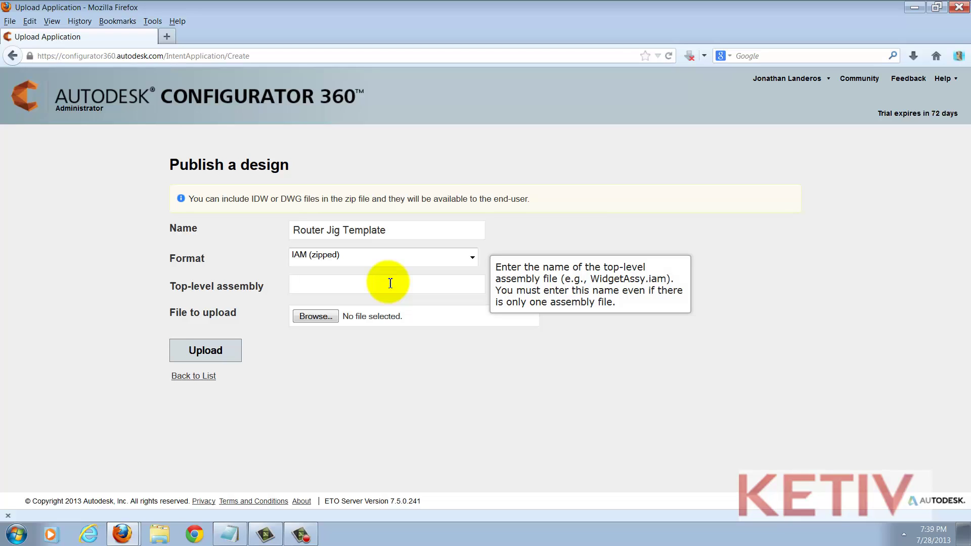
pyautogui.write('c')
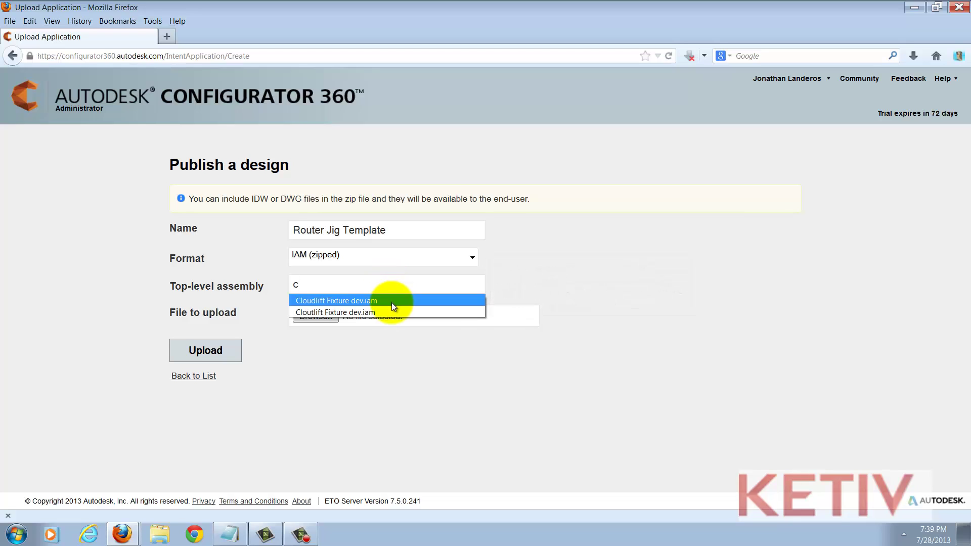
pyautogui.click(391, 303)
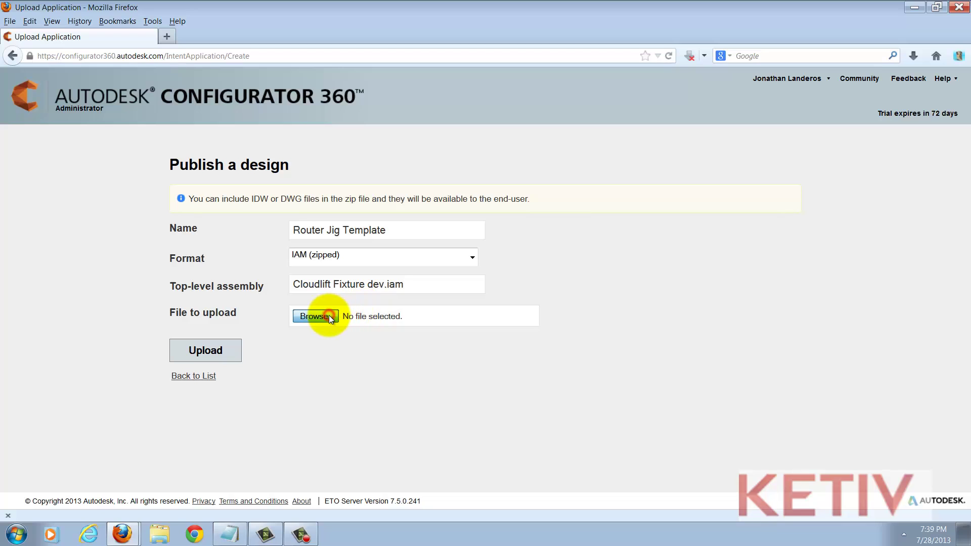
# Choose the Router Fixture .zip archive from disk as the upload file.
pyautogui.click(314, 316)
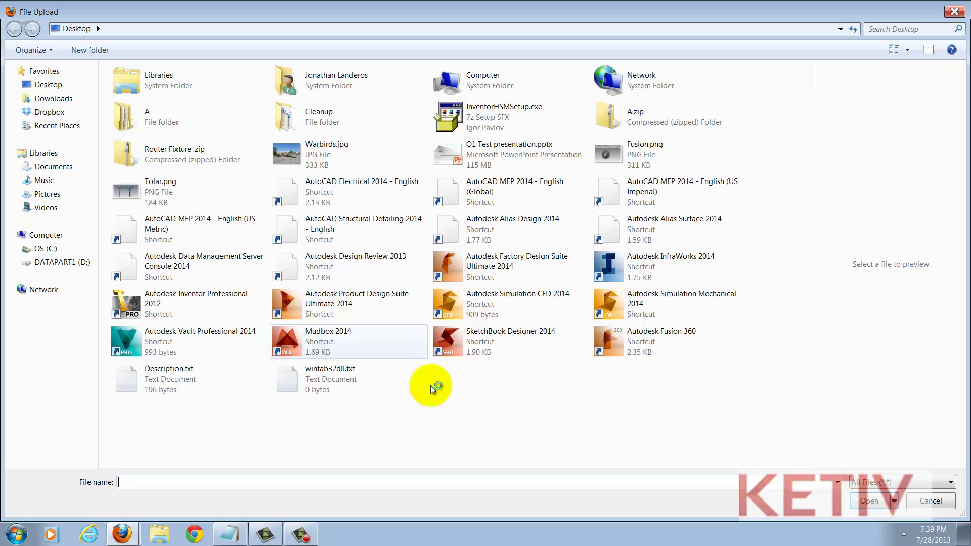
pyautogui.click(175, 155)
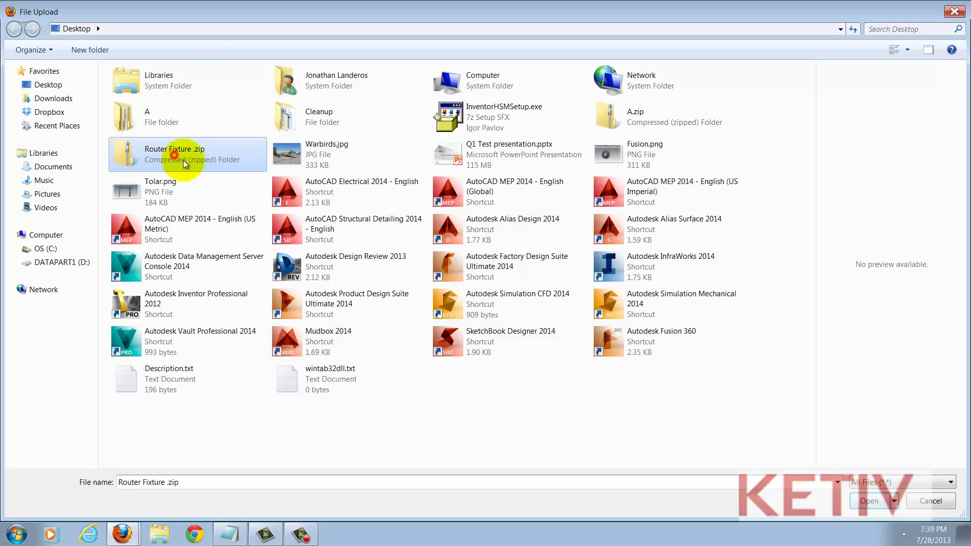
pyautogui.click(870, 501)
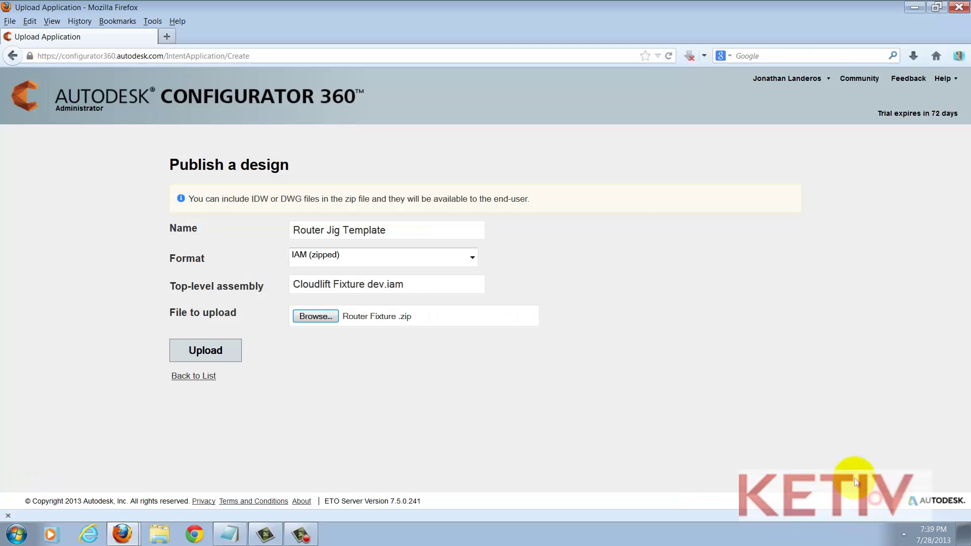
# Upload Router Jig Template and refresh the Designs list with F5 to see its status.
pyautogui.click(214, 353)
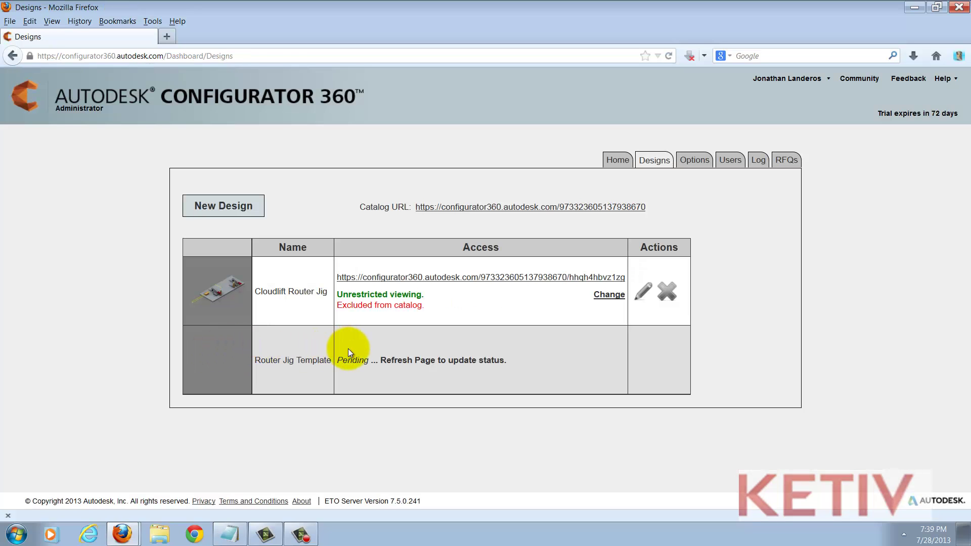
pyautogui.press('F5')
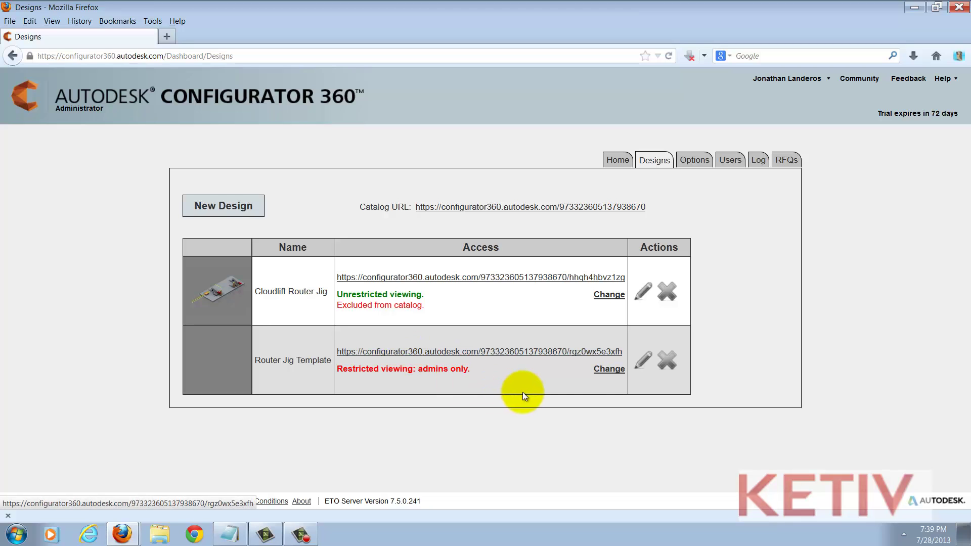
# In Router Jig Template's settings, make the design viewable by everyone.
pyautogui.click(641, 365)
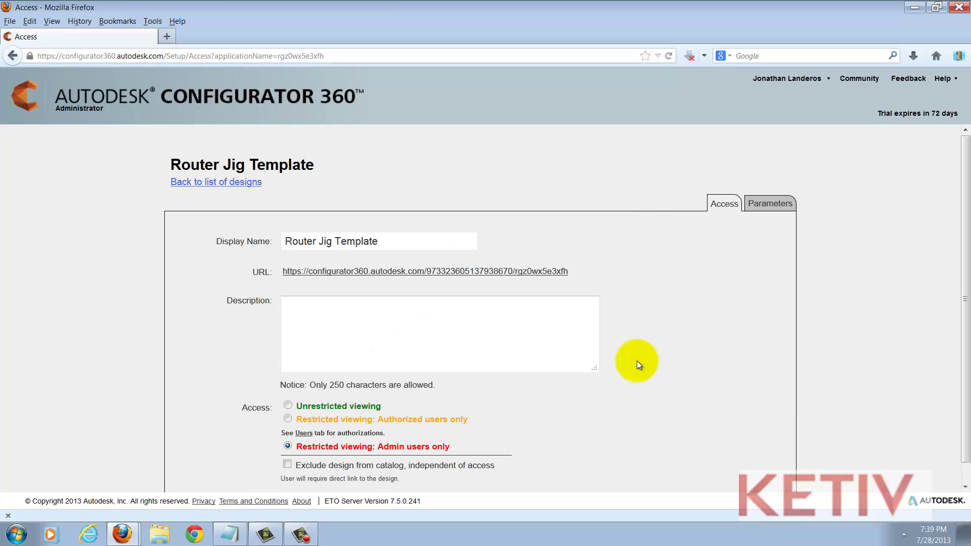
pyautogui.scroll(-1, 636, 360)
pyautogui.moveTo(401, 221); pyautogui.dragTo(223, 219)
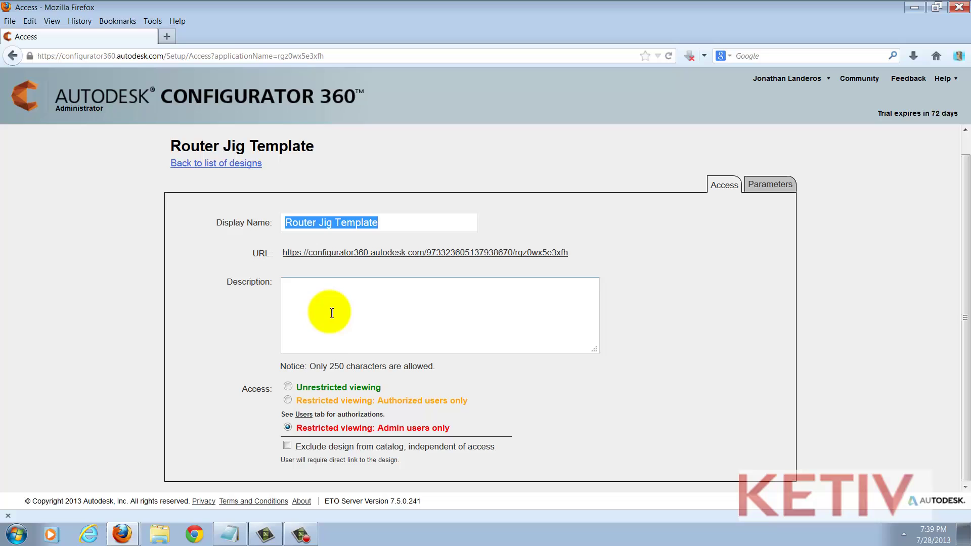
pyautogui.click(288, 387)
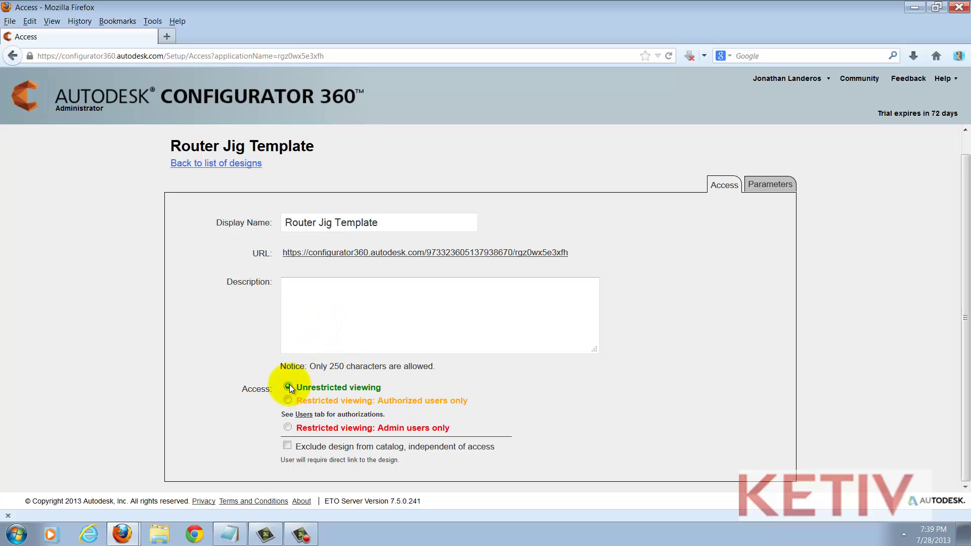
# Paste the generic router jig description and go to the Parameters tab.
pyautogui.click(389, 292)
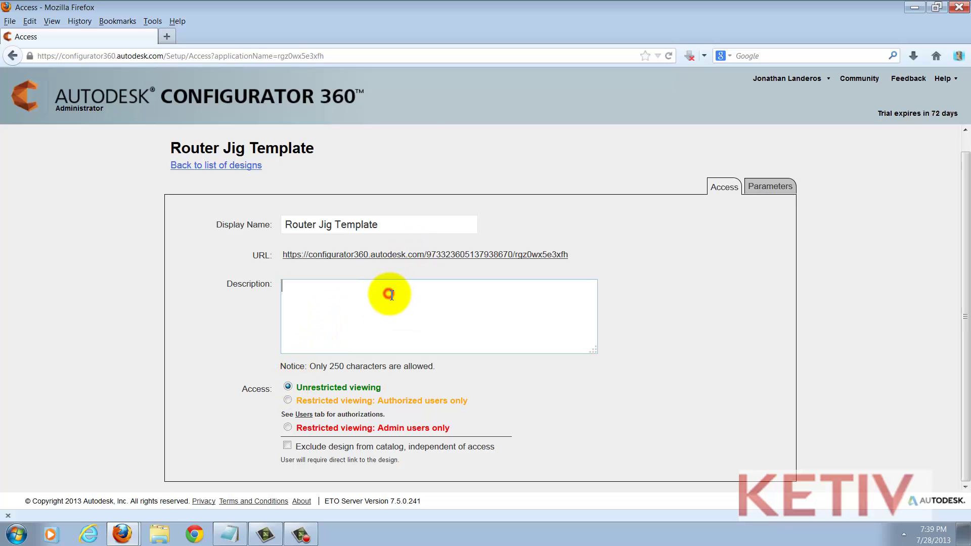
pyautogui.write('This is a generic template that can be used to create a router jig for guiding a router bit to create a shape for cloud lifts and curve.  The jig uses De Staco style clamps and wooden stop blocks.')
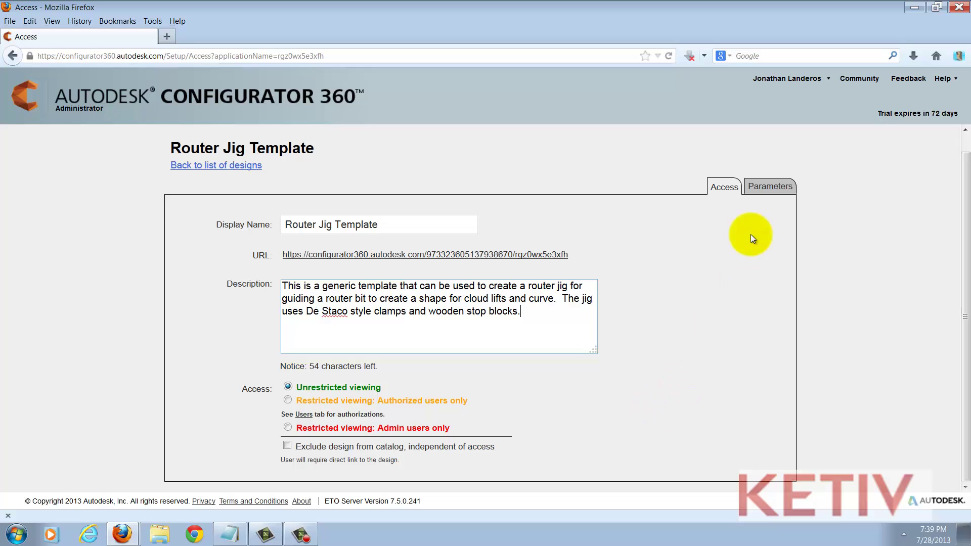
pyautogui.click(770, 186)
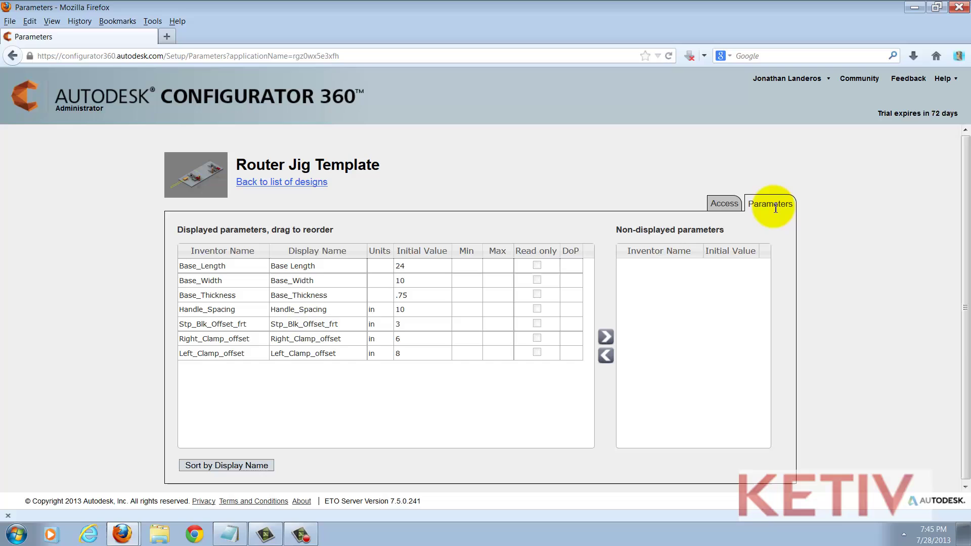
# Rename the Base_Length and Base_Width display names to 'Base Length' and 'Base Width'.
pyautogui.click(291, 266)
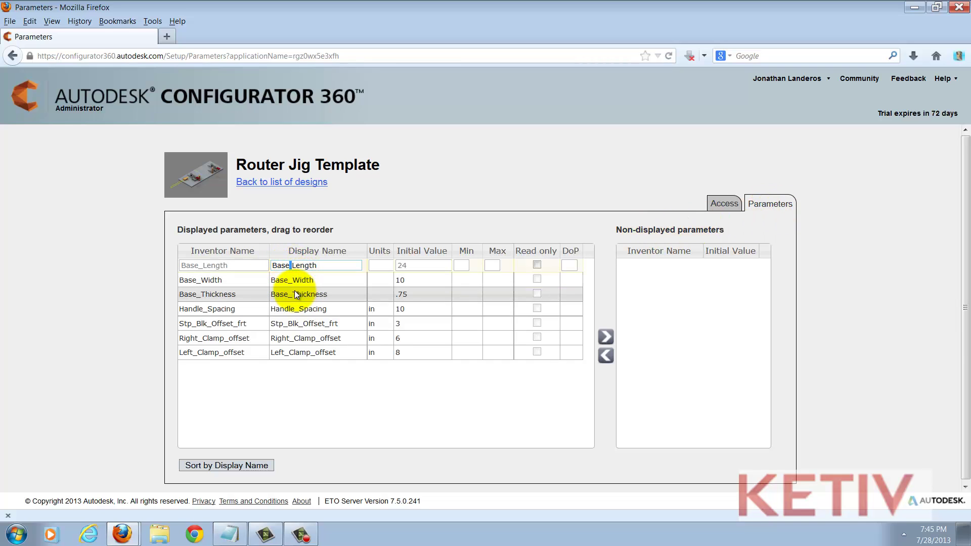
pyautogui.click(294, 290)
pyautogui.click(289, 281)
pyautogui.moveTo(290, 280); pyautogui.dragTo(294, 281)
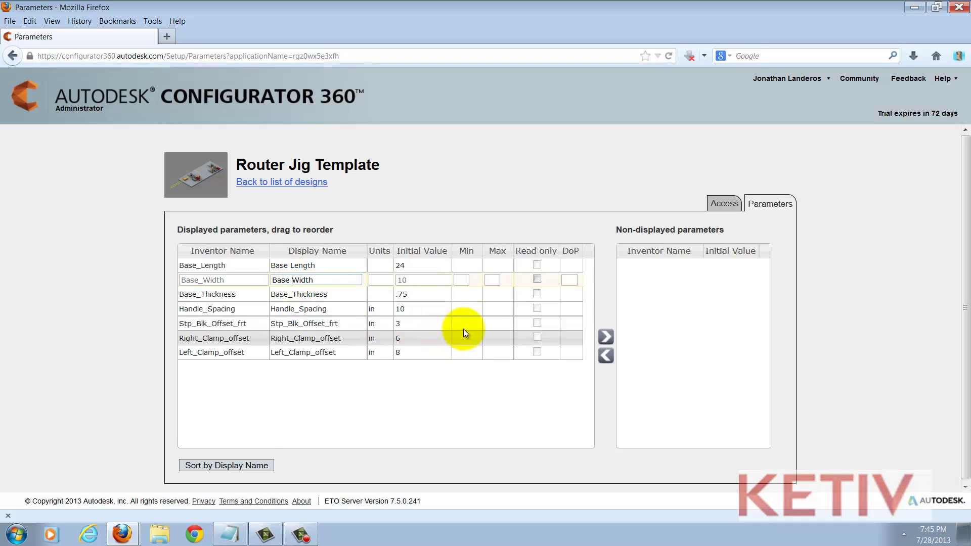
pyautogui.click(497, 310)
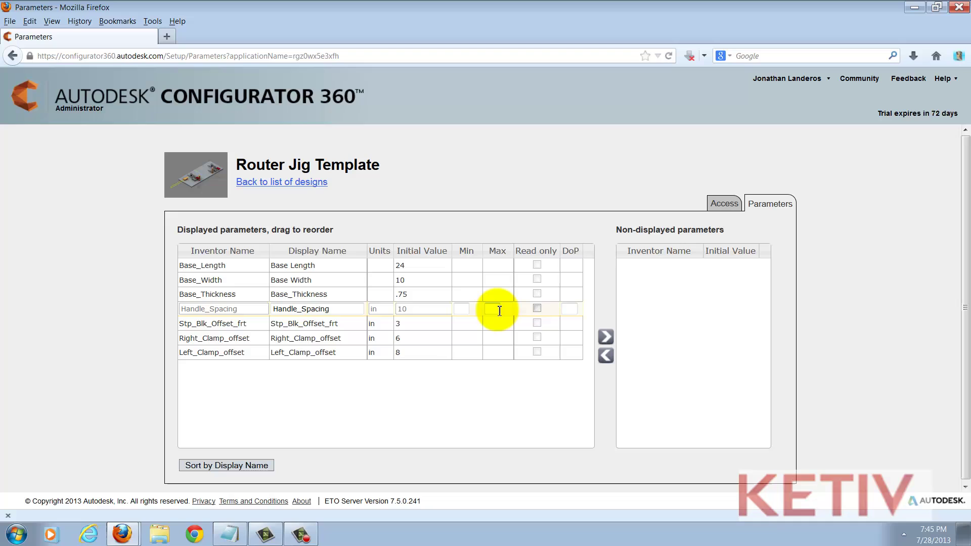
# Give Handle_Spacing a maximum of 24 and return to the list of designs.
pyautogui.click(499, 309)
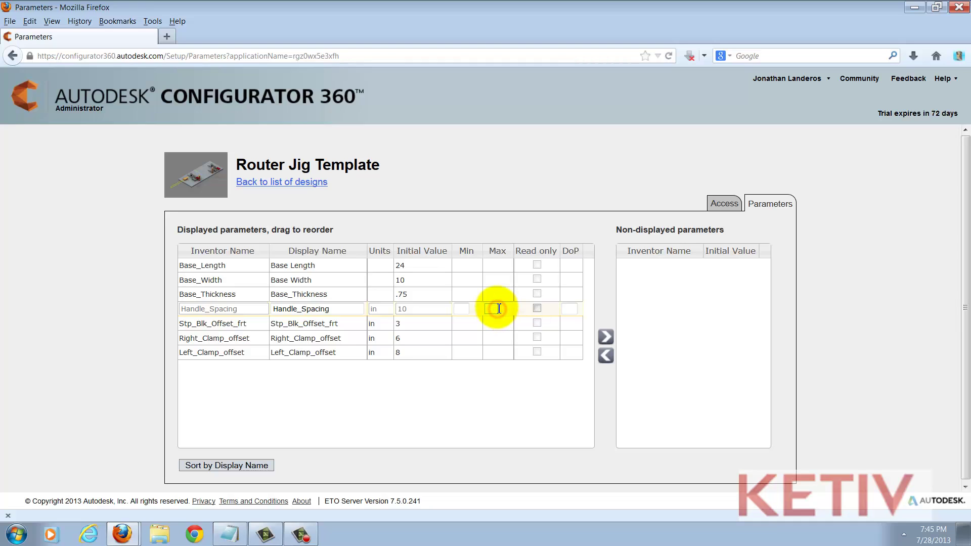
pyautogui.write('24')
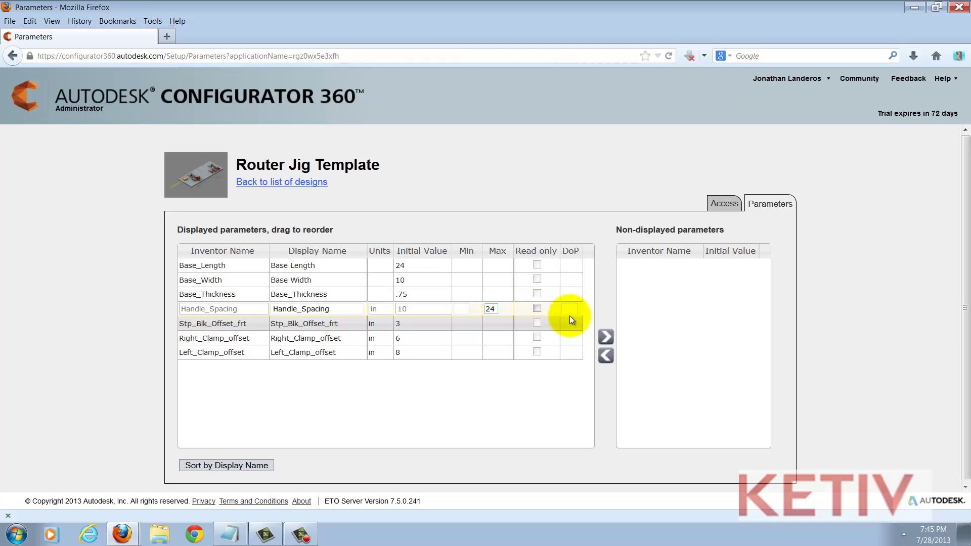
pyautogui.click(290, 296)
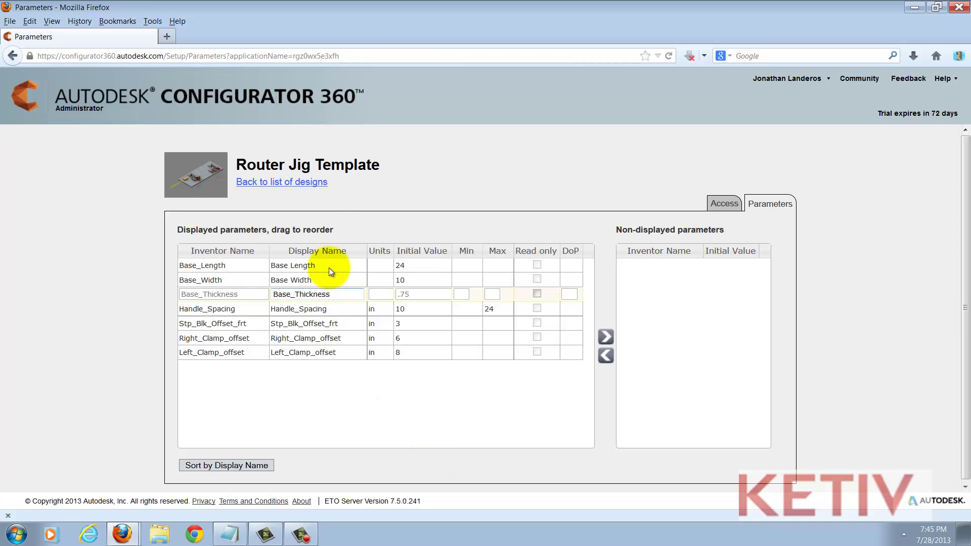
pyautogui.click(306, 181)
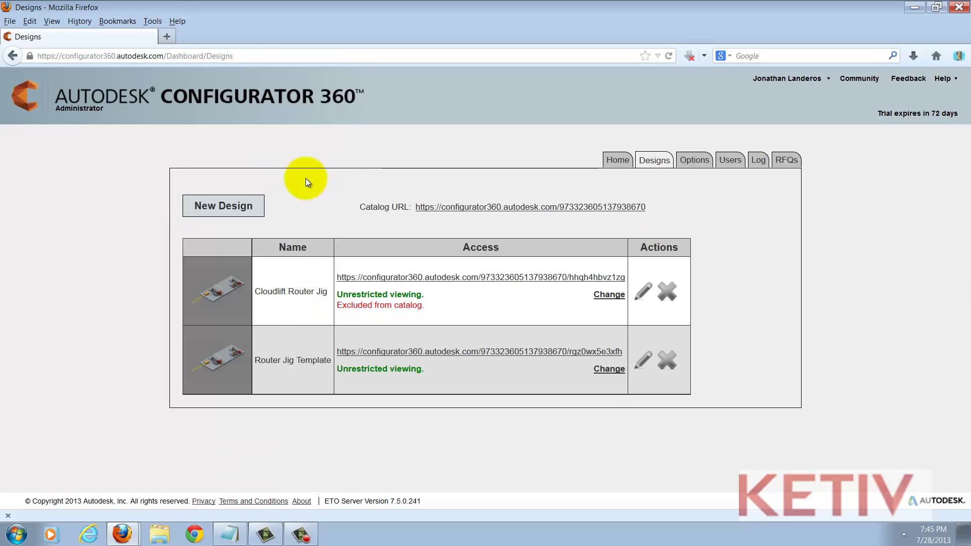
# Open Router Jig Template in the viewer and set Base Length to 36.
pyautogui.click(489, 353)
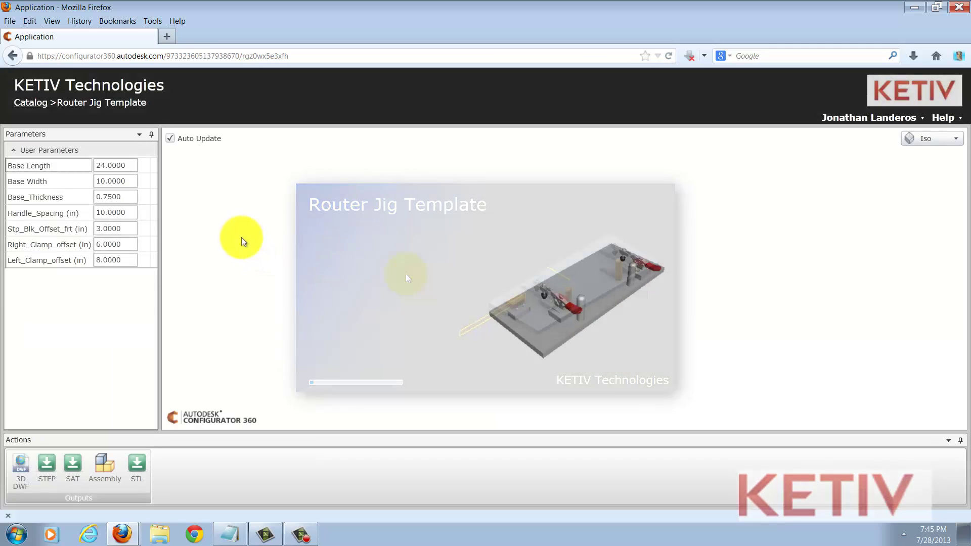
pyautogui.click(128, 166)
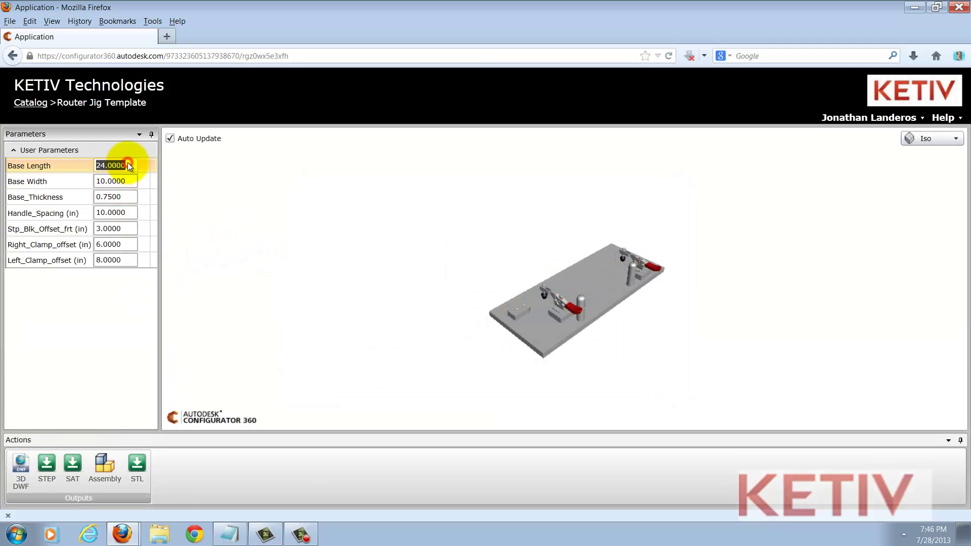
pyautogui.write('36')
pyautogui.press('Return')
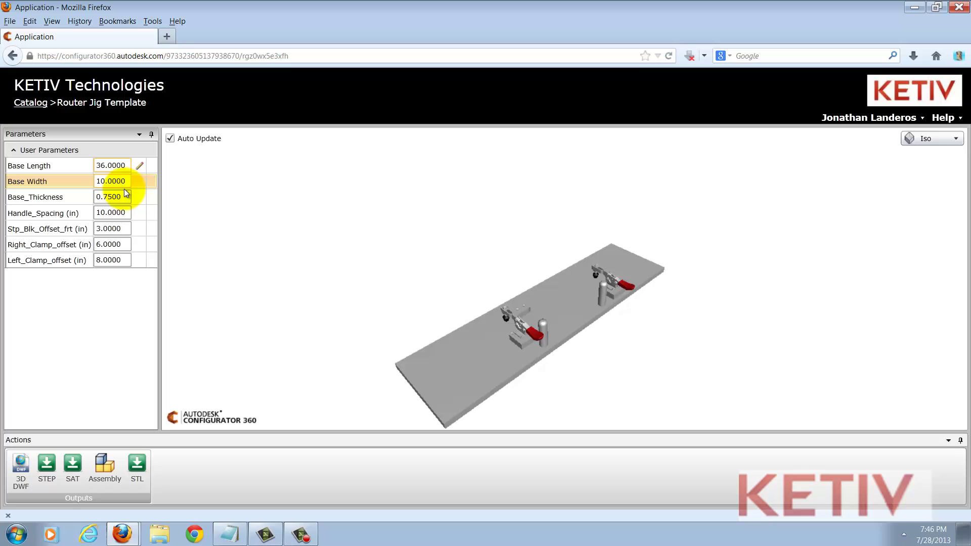
# Set Right_Clamp_offset and Left_Clamp_offset to 10 so the model updates.
pyautogui.click(123, 229)
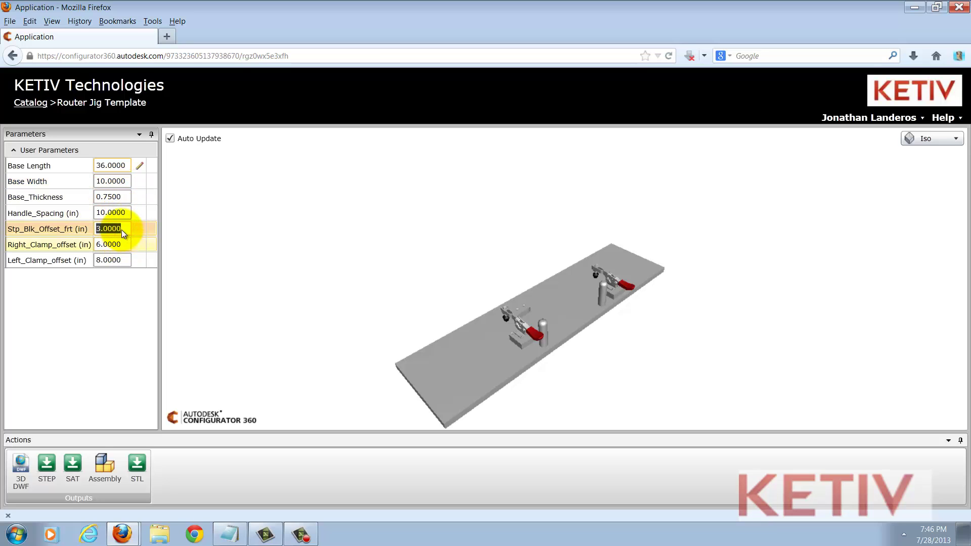
pyautogui.click(123, 244)
pyautogui.write('1')
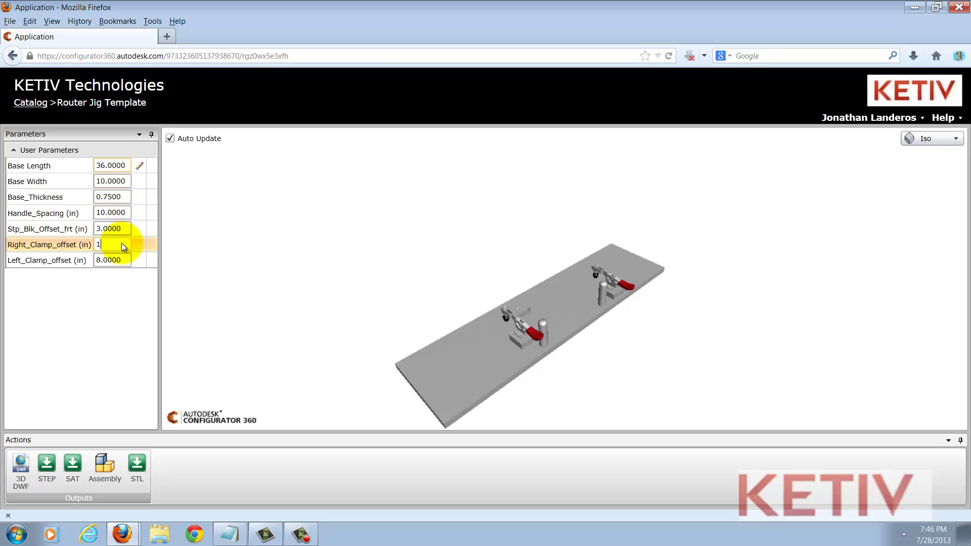
pyautogui.write('0')
pyautogui.press('Tab')
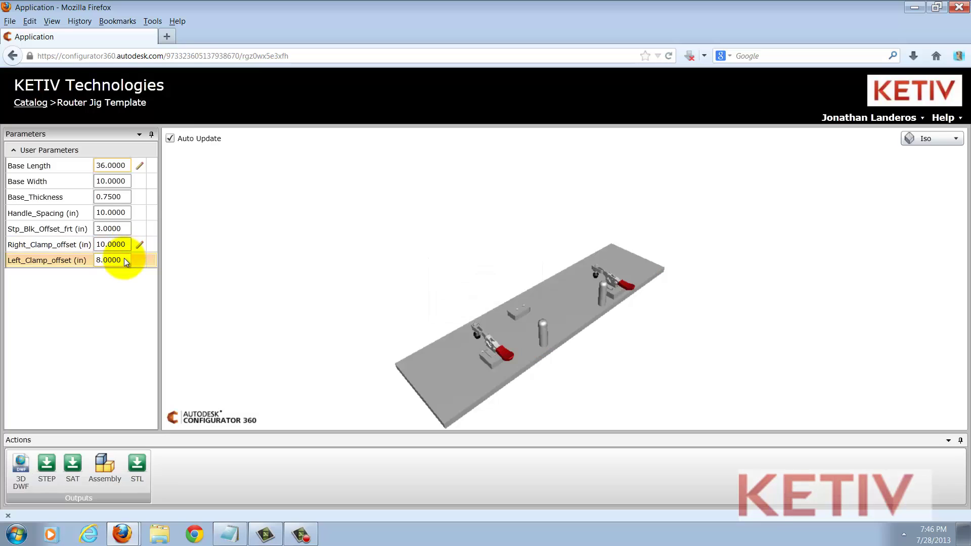
pyautogui.write('10')
pyautogui.press('Tab')
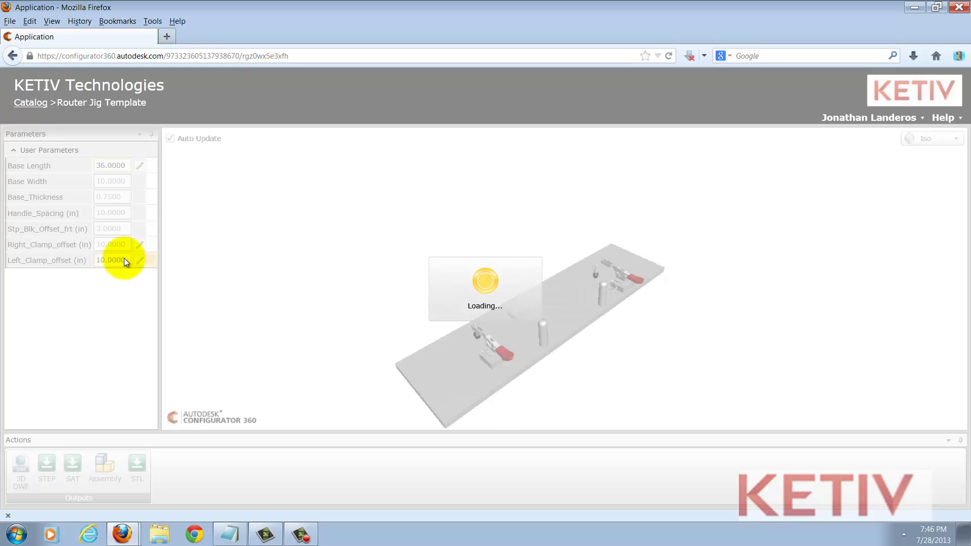